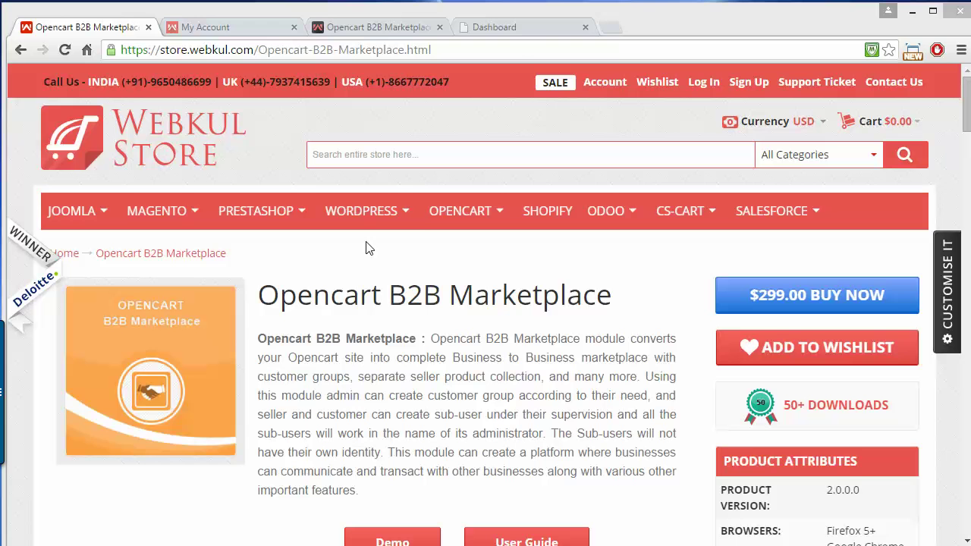
- From My Account, open the seller dashboard and scroll to Latest Orders showing two pending $100.00 orders
{"action": "left_click", "coordinate": [209, 34]}
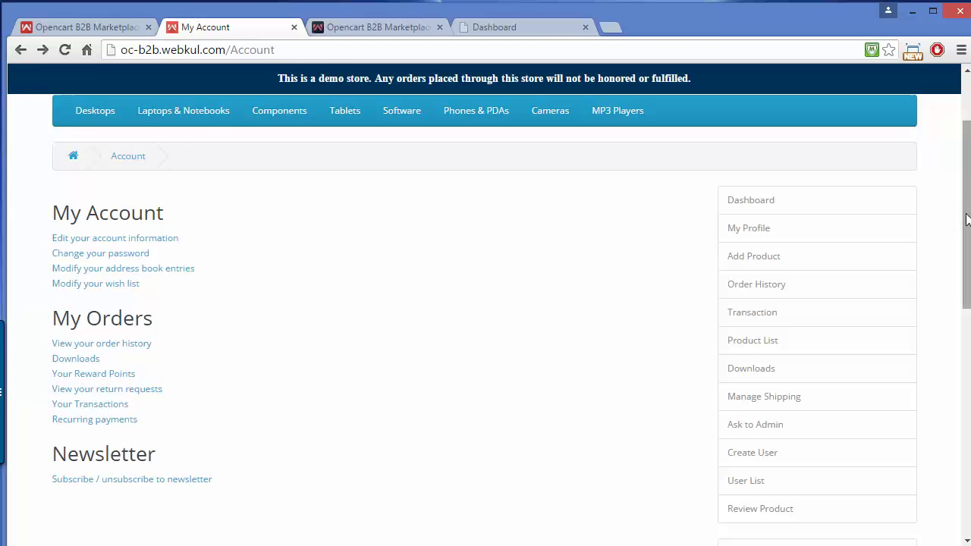
{"action": "left_click_drag", "start_coordinate": [966, 219], "coordinate": [958, 173]}
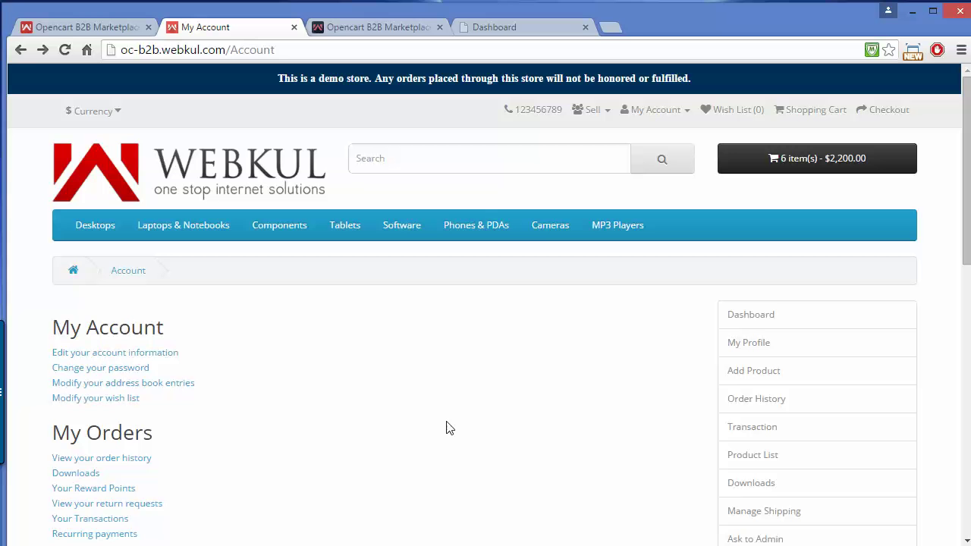
{"action": "left_click", "coordinate": [758, 321]}
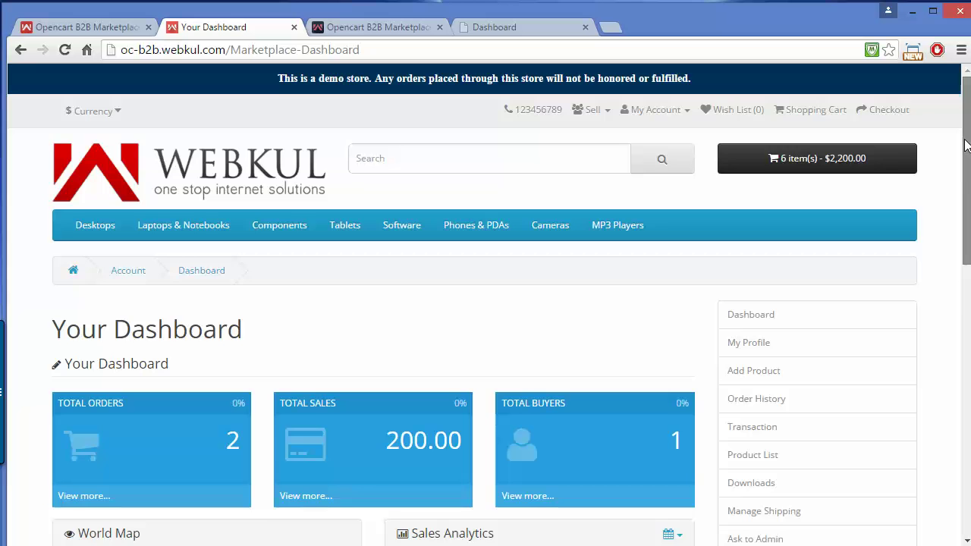
{"action": "left_click_drag", "start_coordinate": [966, 144], "coordinate": [967, 230]}
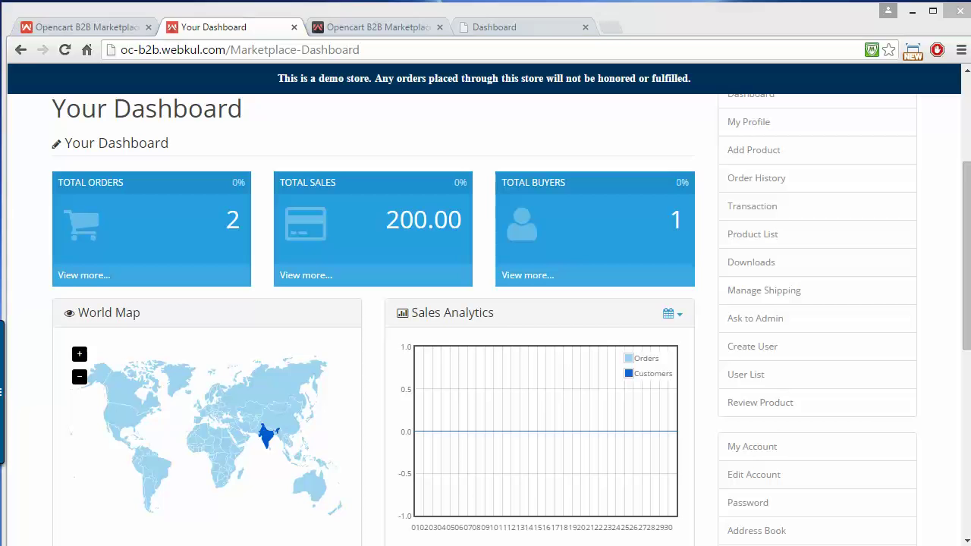
{"action": "scroll", "coordinate": [717, 220], "scroll_direction": "down", "scroll_amount": 1}
{"action": "left_click_drag", "start_coordinate": [968, 247], "coordinate": [968, 321]}
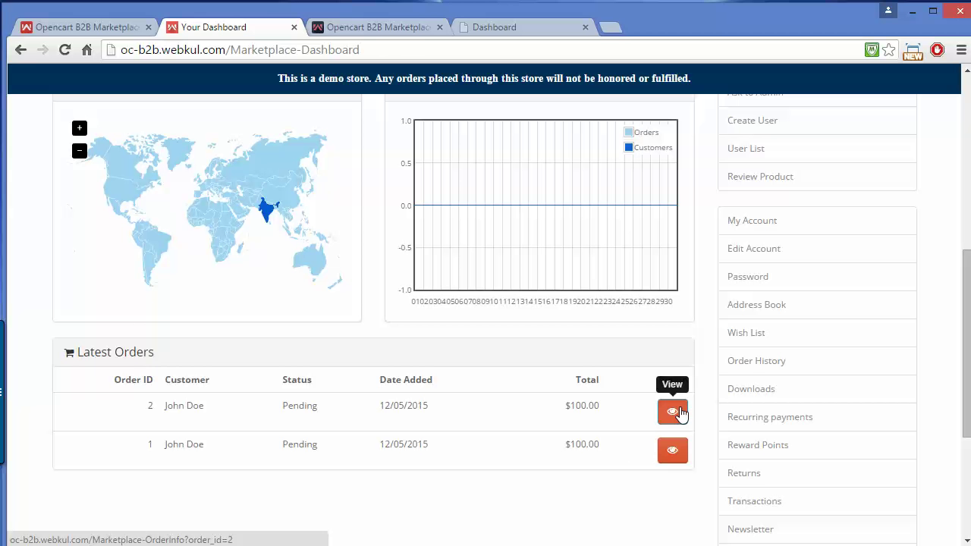
- Review order 2's Order Information, then return to Your Orders listing orders 1 and 2
{"action": "left_click", "coordinate": [680, 412]}
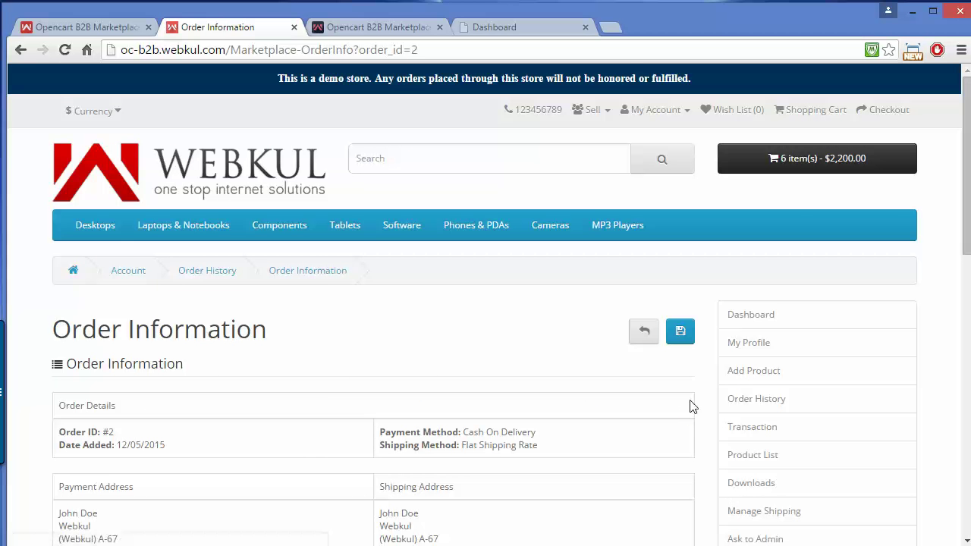
{"action": "left_click_drag", "start_coordinate": [967, 181], "coordinate": [967, 262]}
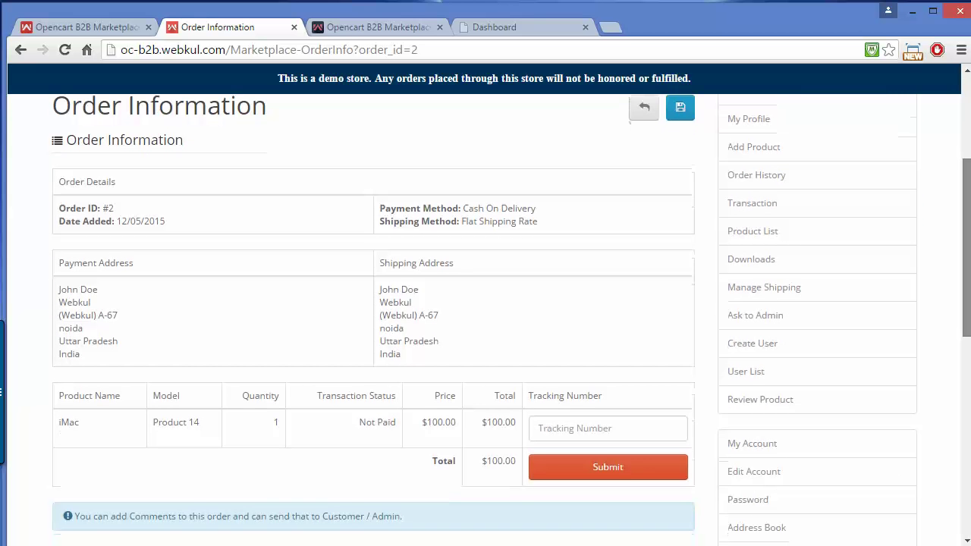
{"action": "scroll", "coordinate": [963, 205], "scroll_direction": "up", "scroll_amount": 3}
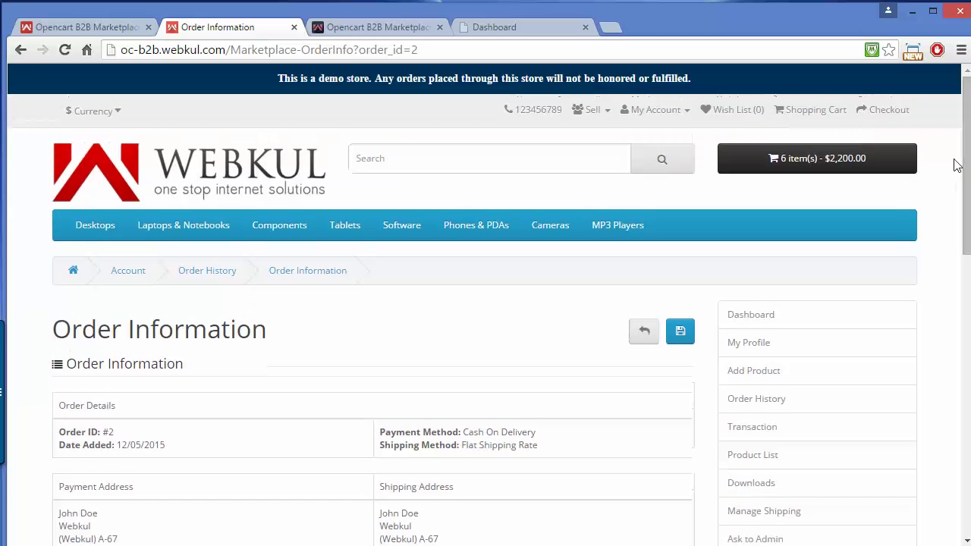
{"action": "left_click", "coordinate": [646, 332]}
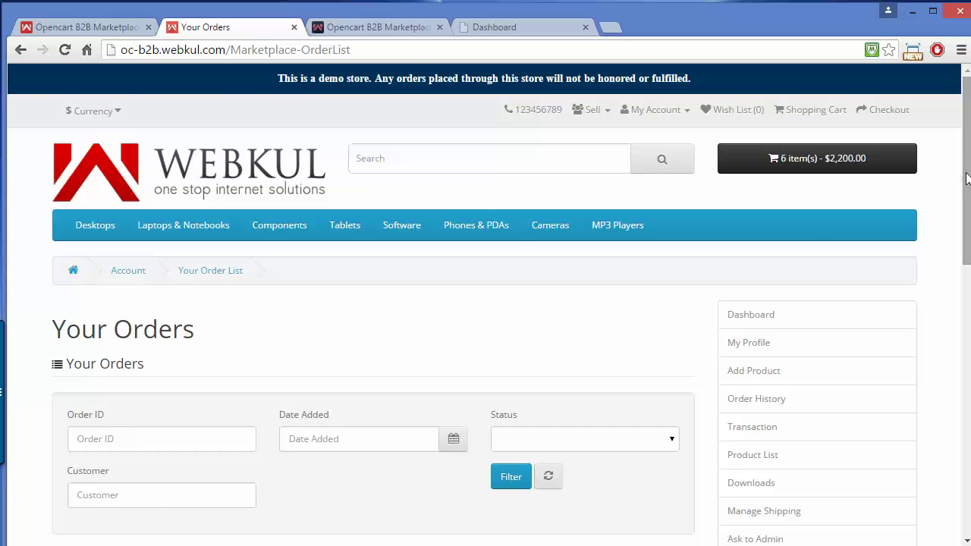
{"action": "scroll", "coordinate": [966, 177], "scroll_direction": "down", "scroll_amount": 2}
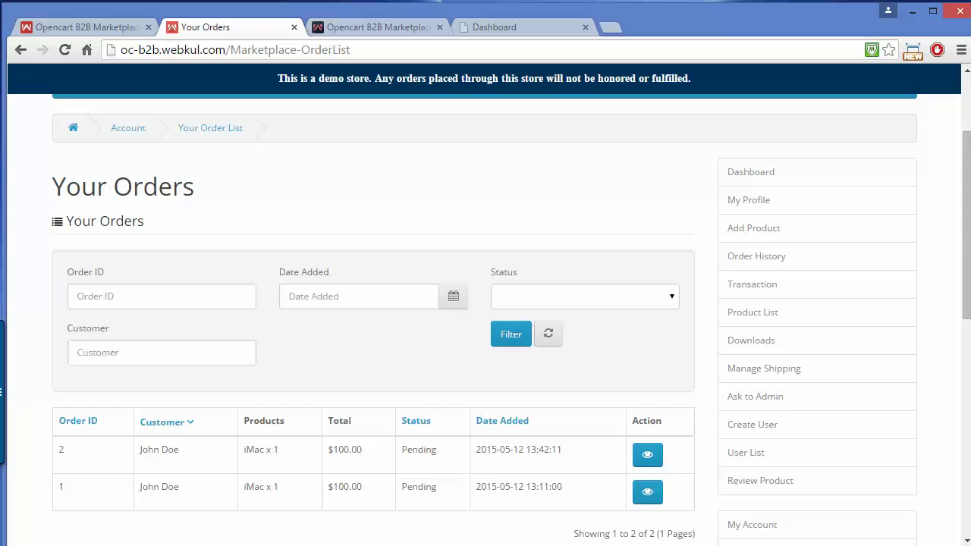
{"action": "scroll", "coordinate": [966, 189], "scroll_direction": "up", "scroll_amount": 2}
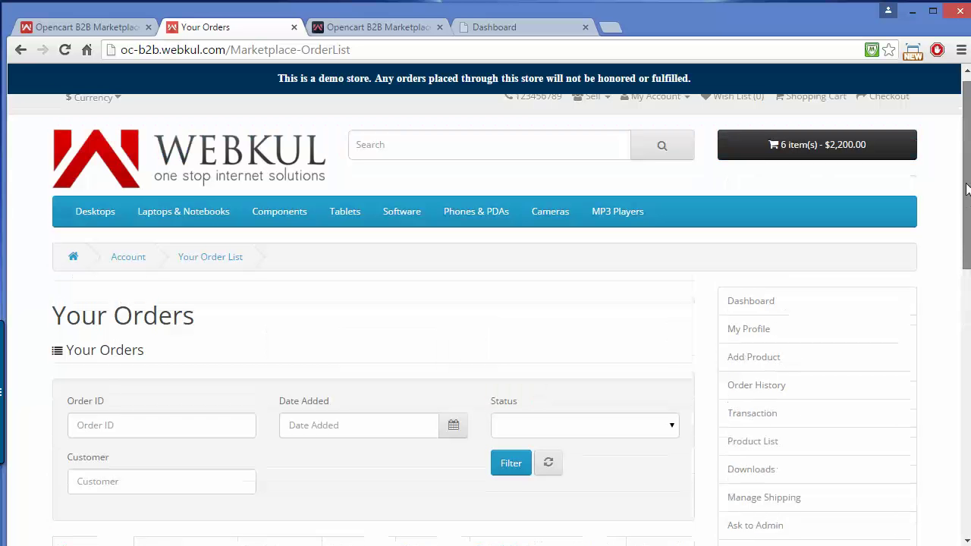
- Go back to the dashboard and open the seller's My Profile page, scrolling through it
{"action": "left_click", "coordinate": [775, 304]}
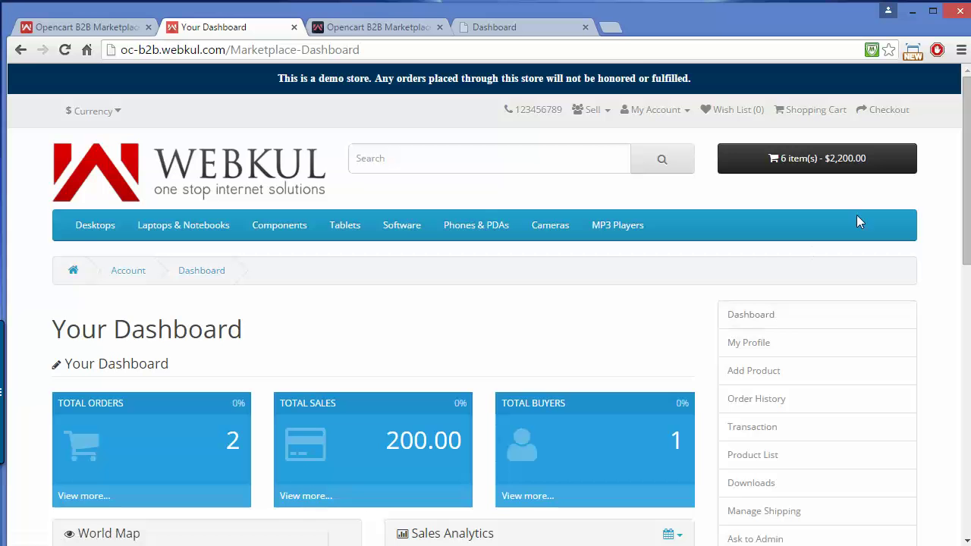
{"action": "left_click", "coordinate": [804, 350]}
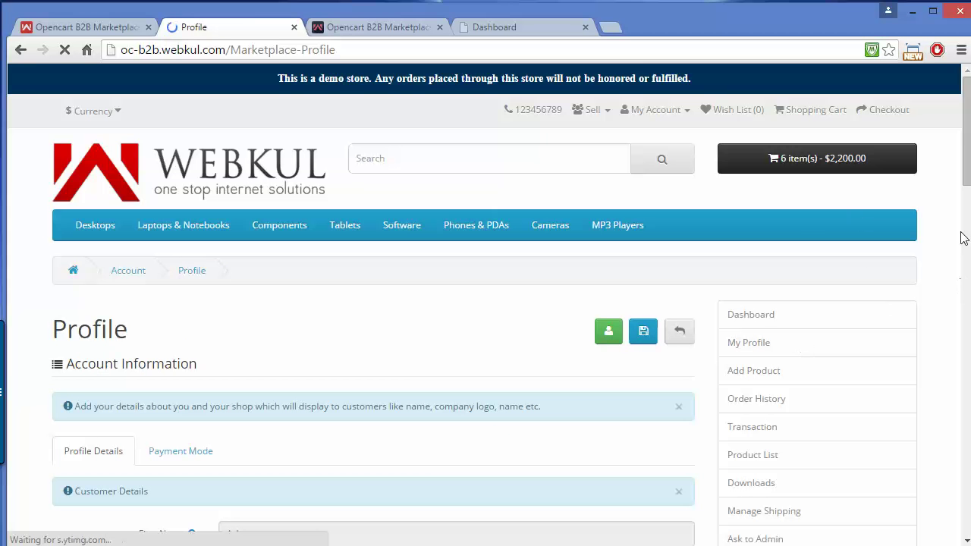
{"action": "left_click_drag", "start_coordinate": [966, 162], "coordinate": [967, 389]}
{"action": "scroll", "coordinate": [156, 207], "scroll_direction": "down", "scroll_amount": 3}
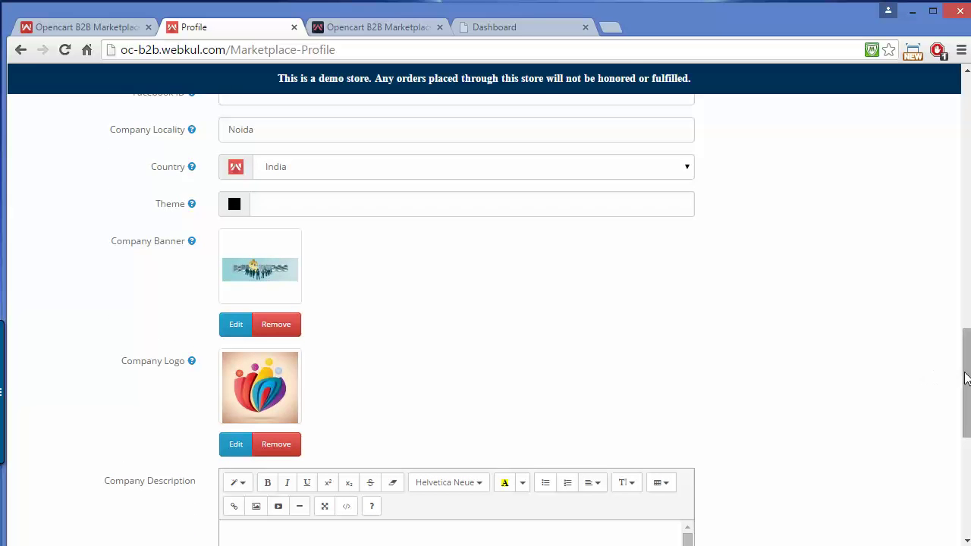
{"action": "left_click_drag", "start_coordinate": [966, 379], "coordinate": [925, 184]}
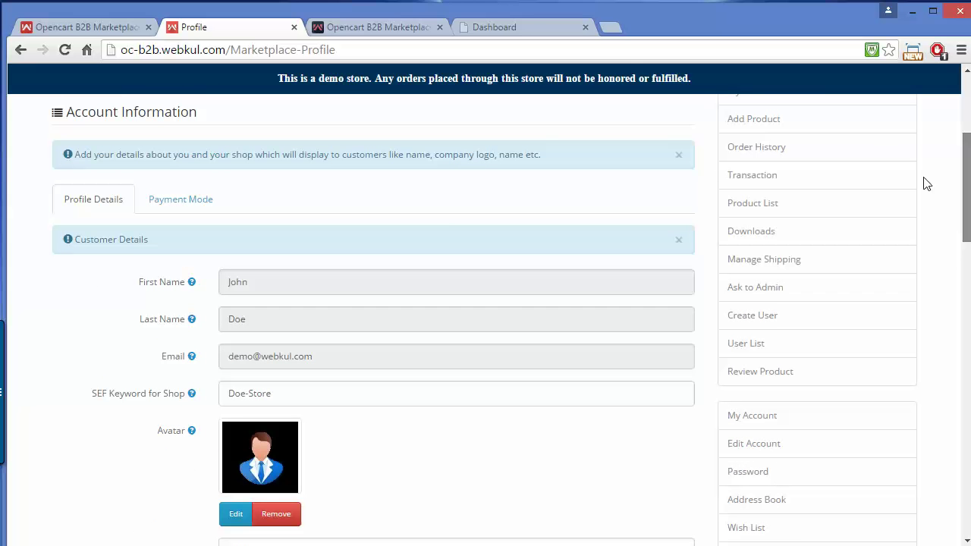
- Show the Payment Mode settings with the blank PayPal ID and other payment info
{"action": "left_click", "coordinate": [165, 202]}
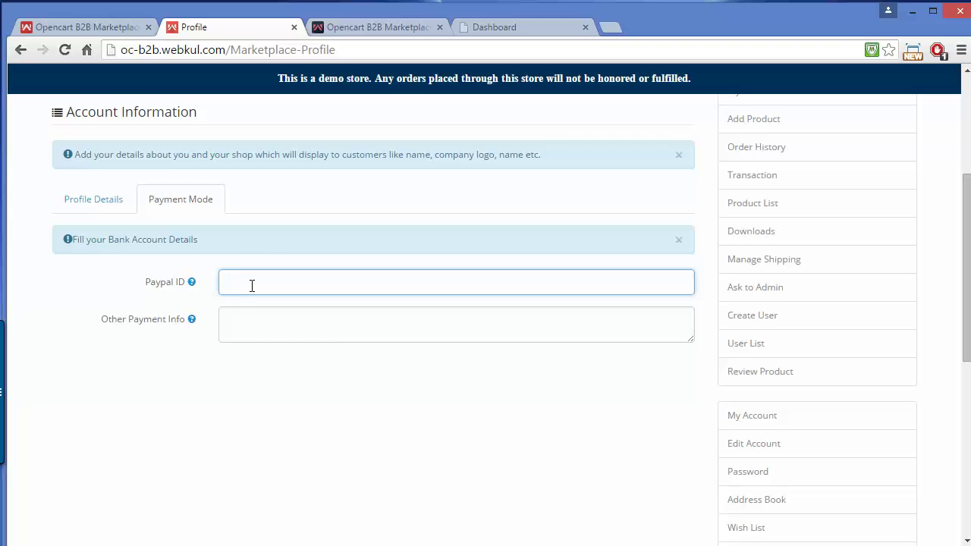
{"action": "left_click", "coordinate": [243, 321]}
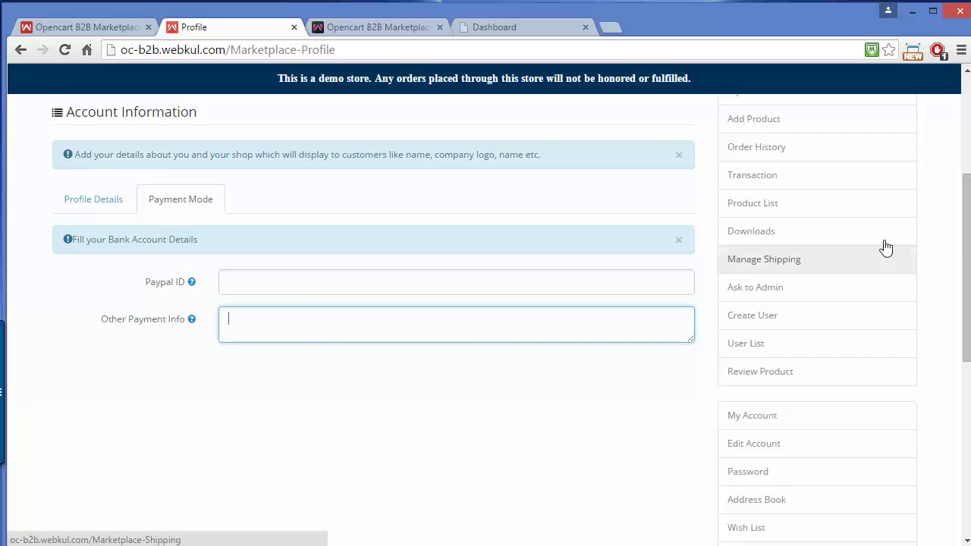
{"action": "left_click_drag", "start_coordinate": [967, 253], "coordinate": [967, 210]}
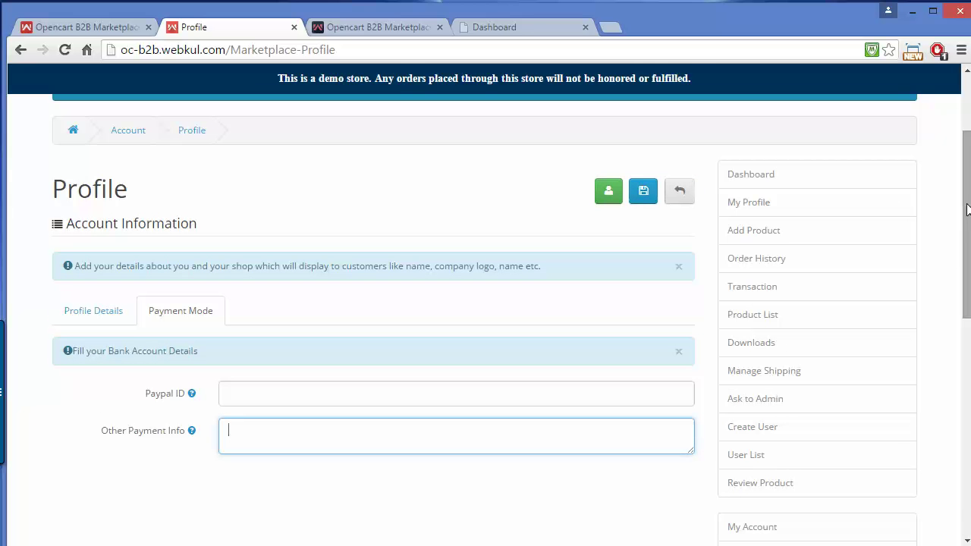
- Browse the Add New Product form's Data, Links, Attribute, Option and Discount tabs, then reopen Your Orders
{"action": "left_click", "coordinate": [800, 240]}
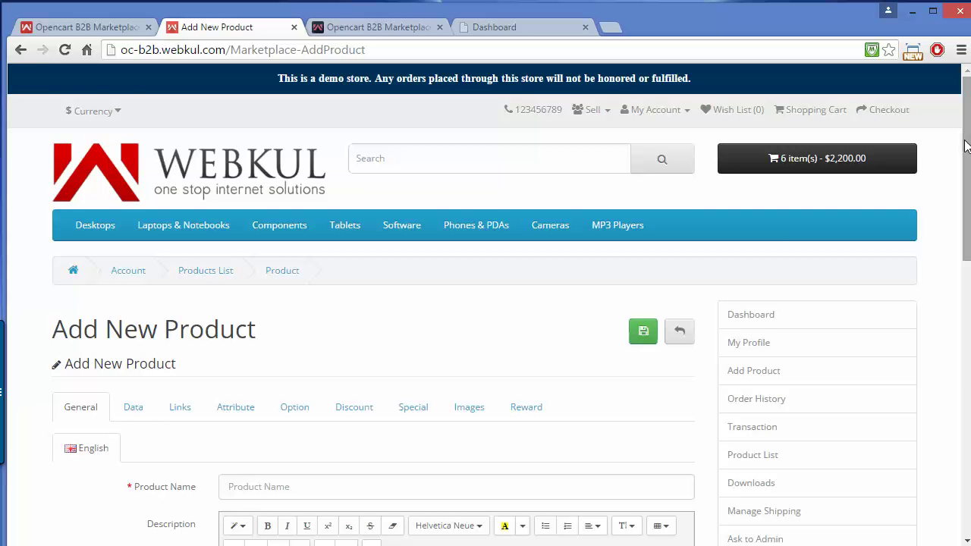
{"action": "left_click_drag", "start_coordinate": [967, 146], "coordinate": [967, 213]}
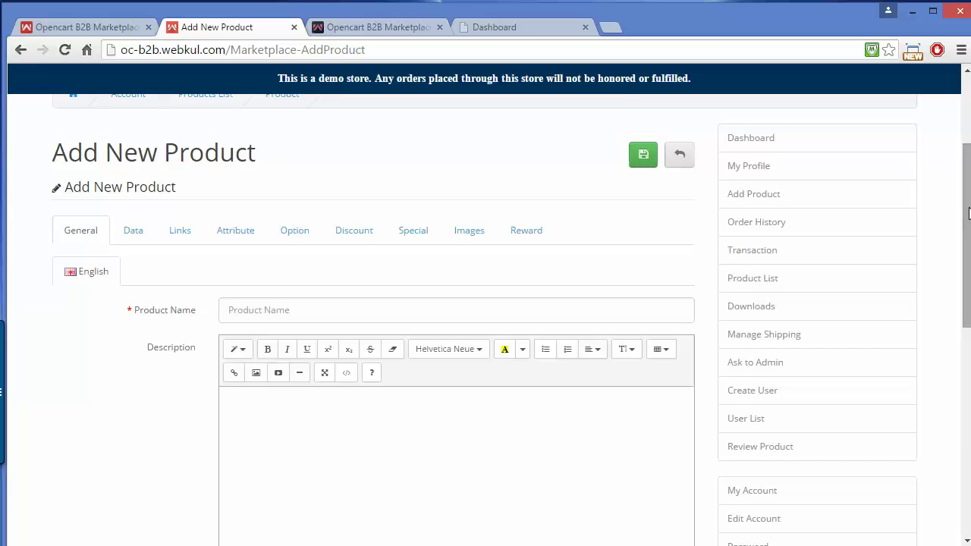
{"action": "left_click", "coordinate": [128, 229]}
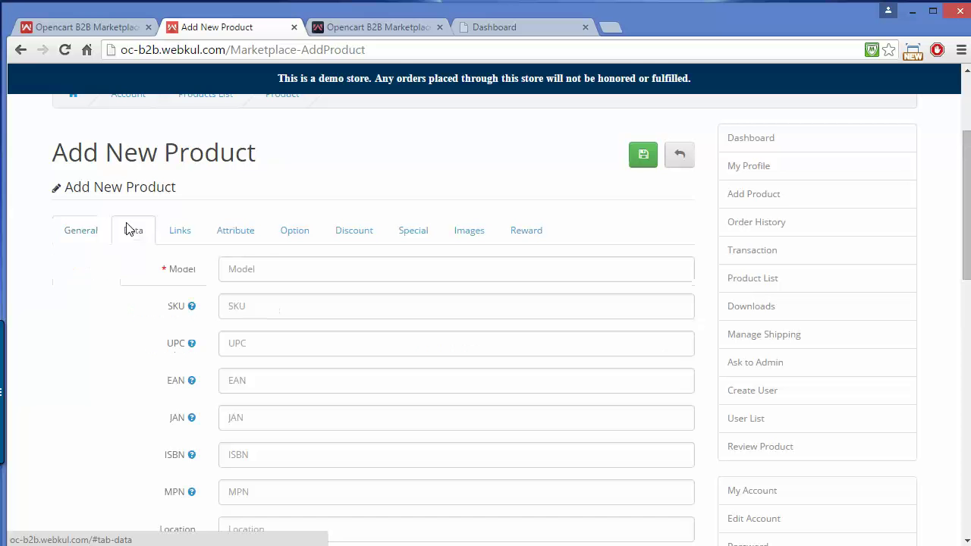
{"action": "left_click", "coordinate": [169, 224]}
{"action": "left_click", "coordinate": [229, 222]}
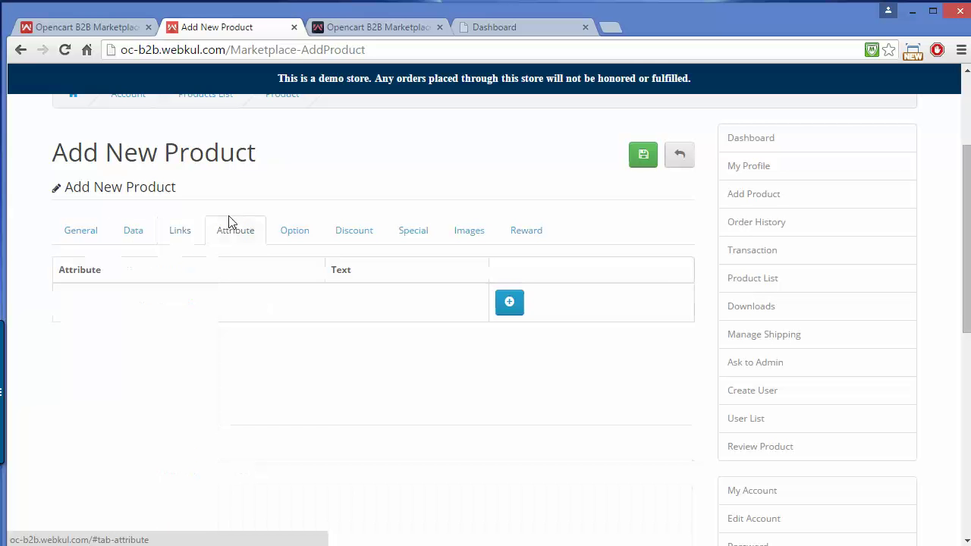
{"action": "left_click", "coordinate": [307, 232]}
{"action": "left_click", "coordinate": [351, 244]}
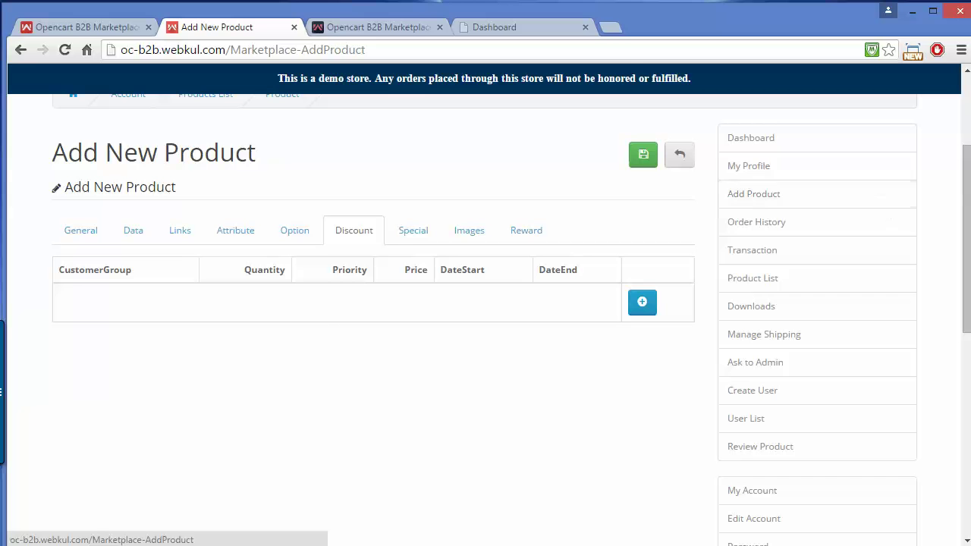
{"action": "scroll", "coordinate": [640, 258], "scroll_direction": "up", "scroll_amount": 2}
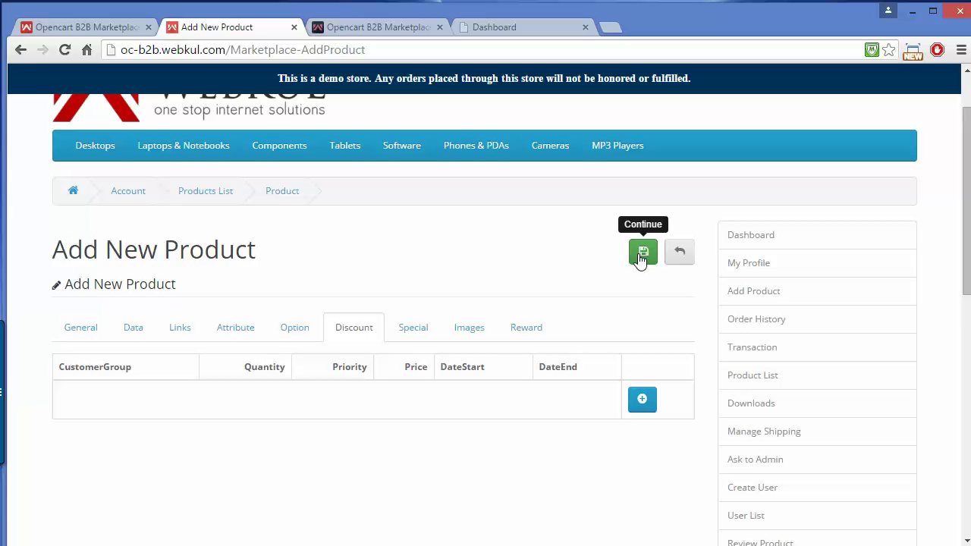
{"action": "left_click", "coordinate": [794, 328]}
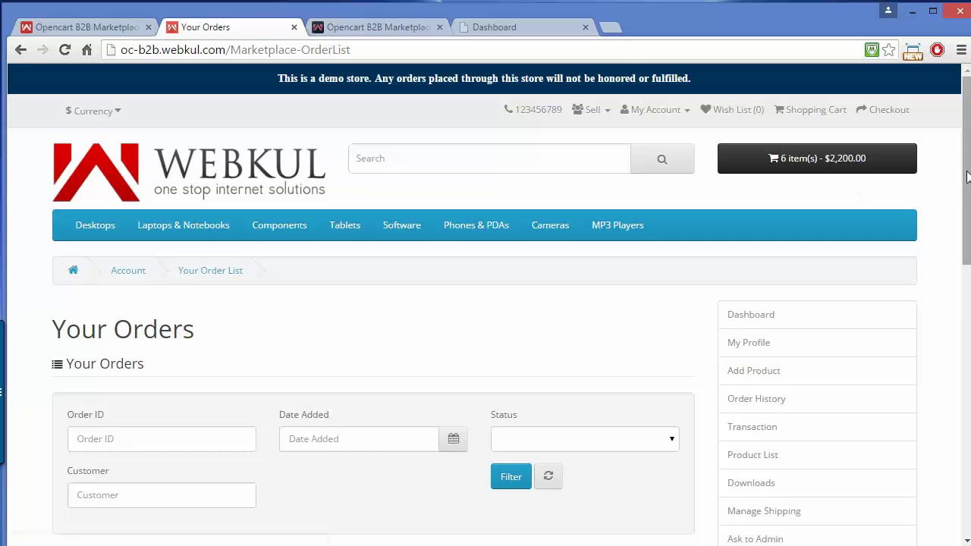
{"action": "left_click_drag", "start_coordinate": [967, 157], "coordinate": [962, 233]}
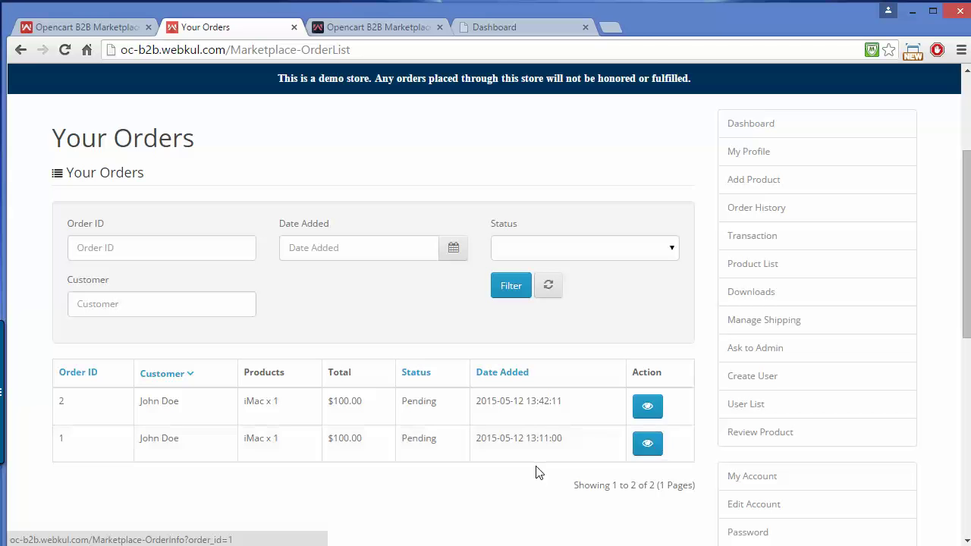
{"action": "left_click", "coordinate": [655, 408]}
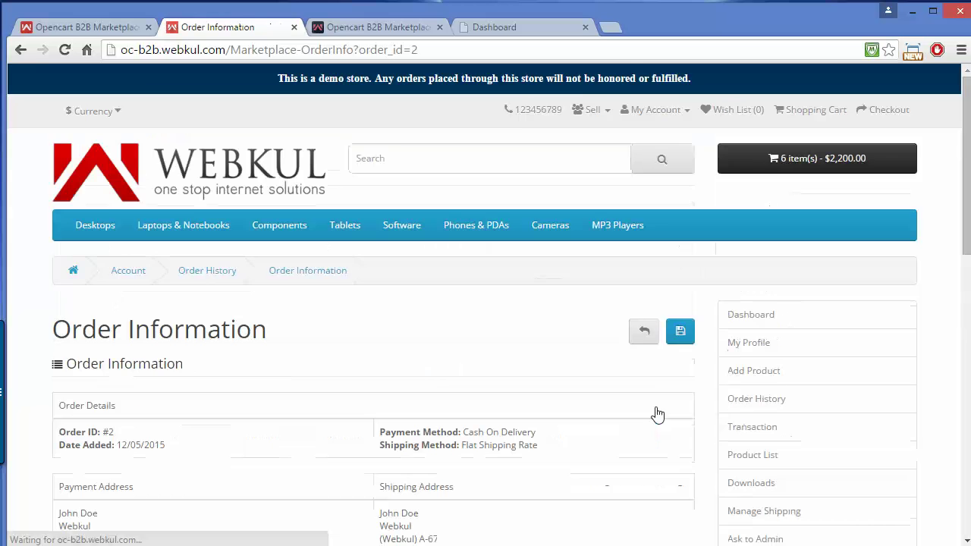
{"action": "scroll", "coordinate": [966, 228], "scroll_direction": "down", "scroll_amount": 4}
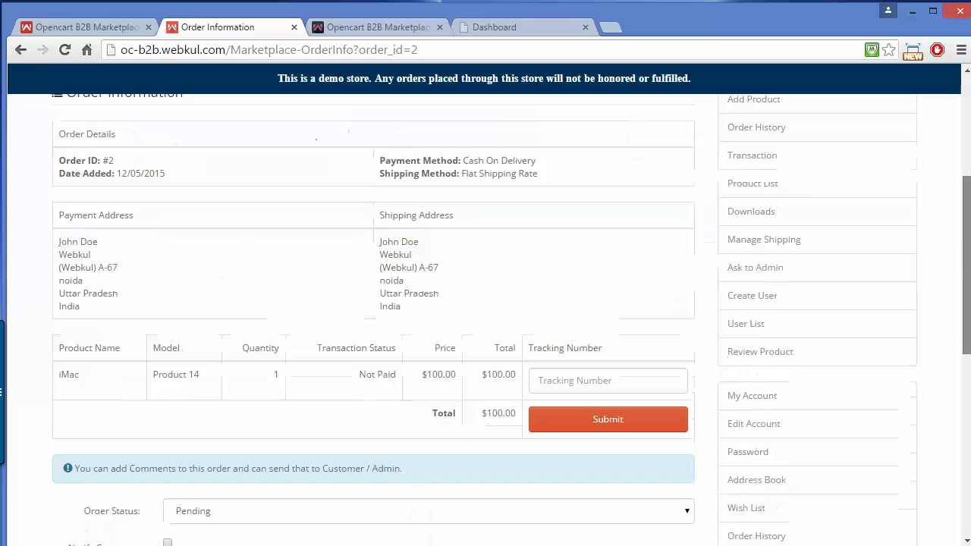
{"action": "scroll", "coordinate": [501, 163], "scroll_direction": "up", "scroll_amount": 4}
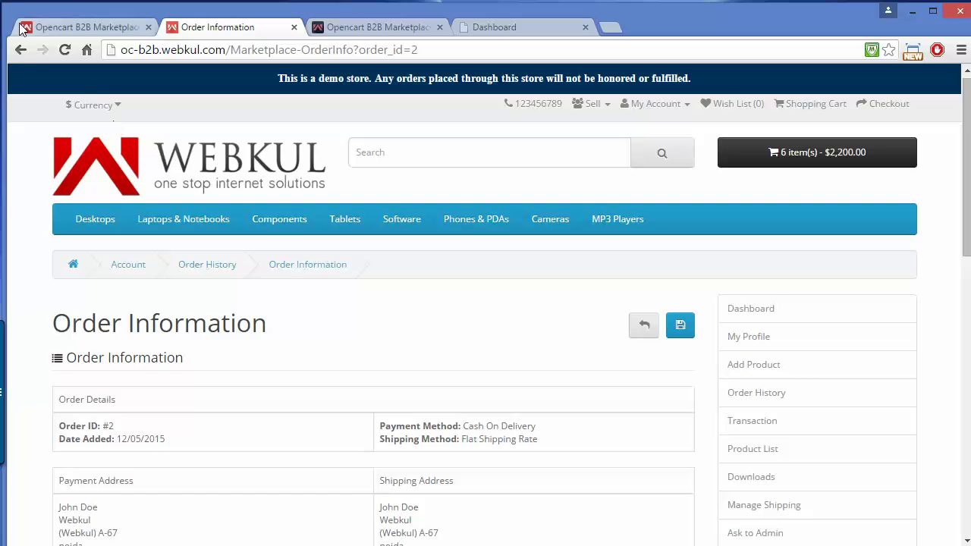
{"action": "left_click", "coordinate": [20, 50]}
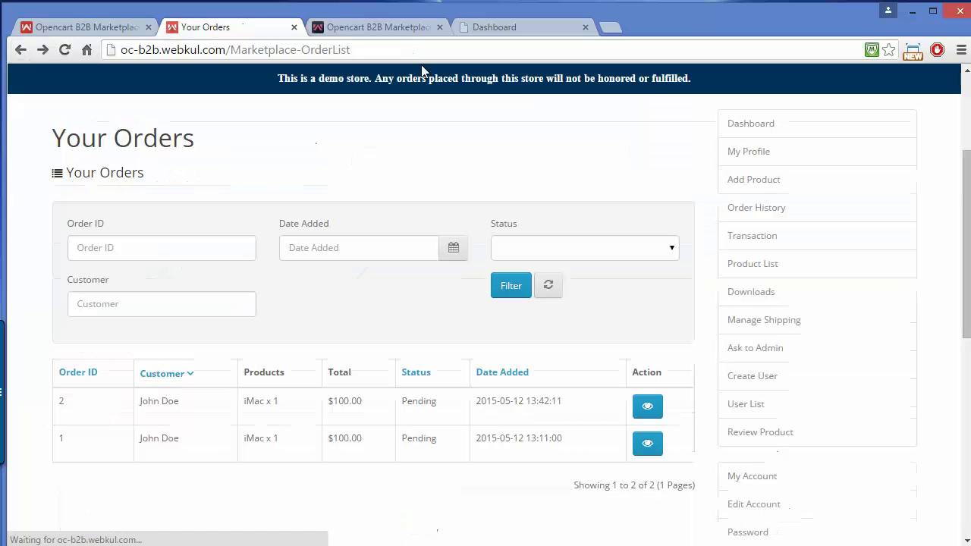
- Open Transaction from the seller sidebar and scroll to the empty transaction list
{"action": "left_click", "coordinate": [793, 236]}
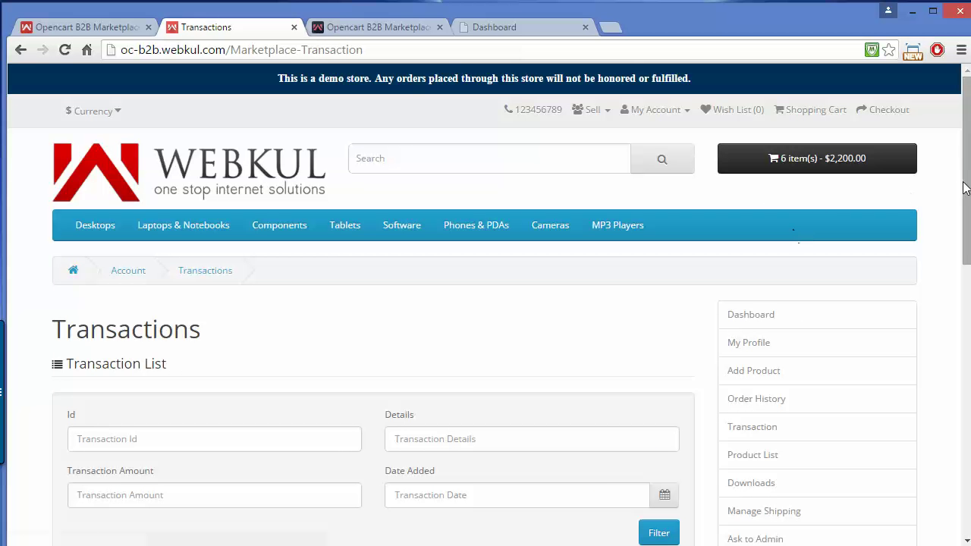
{"action": "left_click_drag", "start_coordinate": [965, 166], "coordinate": [966, 197]}
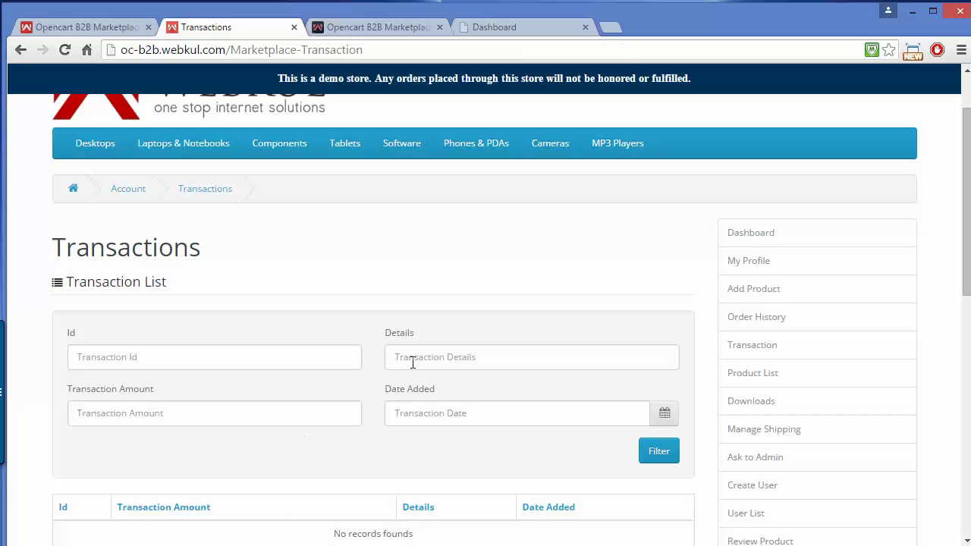
{"action": "left_click_drag", "start_coordinate": [959, 185], "coordinate": [966, 221]}
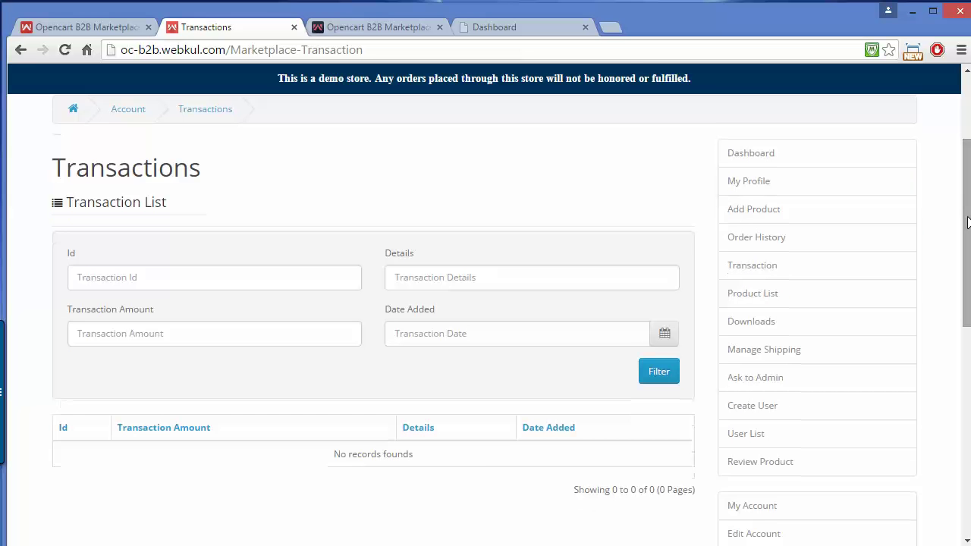
- Open Product List and scroll the table of iMac, MacBook, Nikon D300 and Samsung SyncMaster 941BW
{"action": "left_click", "coordinate": [802, 294]}
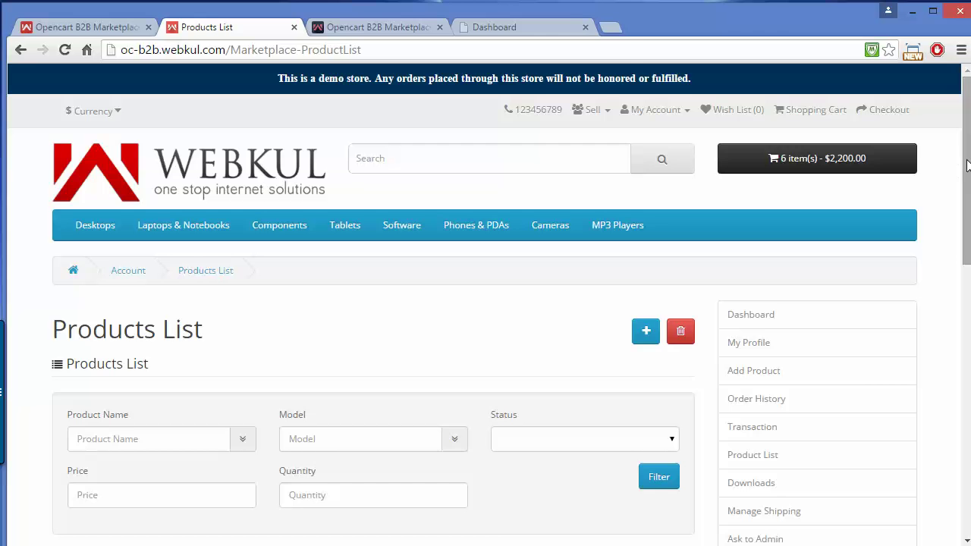
{"action": "left_click_drag", "start_coordinate": [967, 166], "coordinate": [967, 275]}
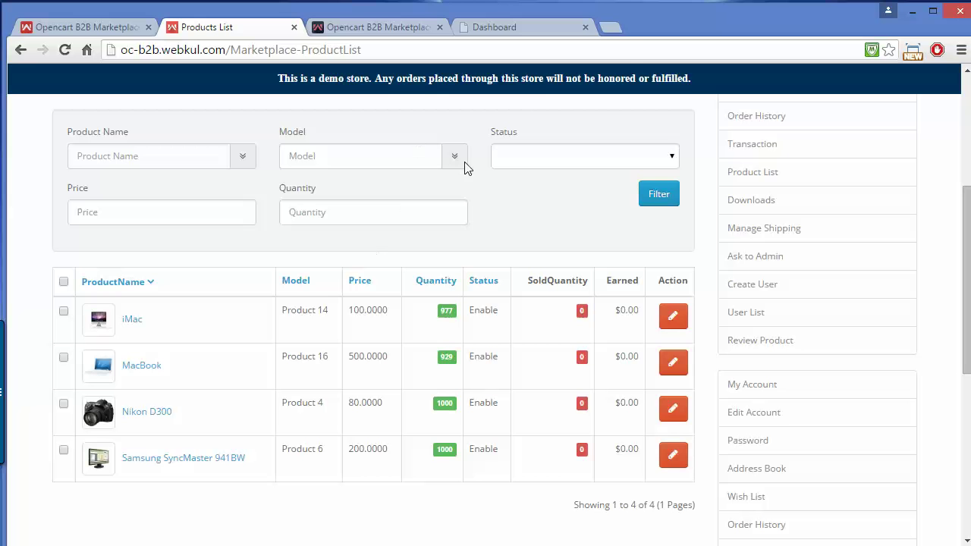
{"action": "left_click_drag", "start_coordinate": [966, 261], "coordinate": [965, 201]}
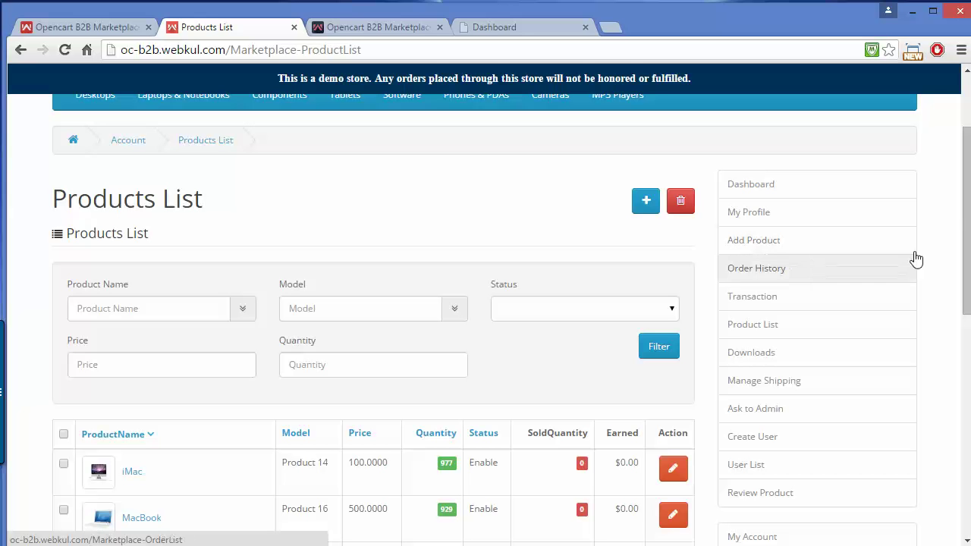
{"action": "left_click_drag", "start_coordinate": [966, 221], "coordinate": [966, 245]}
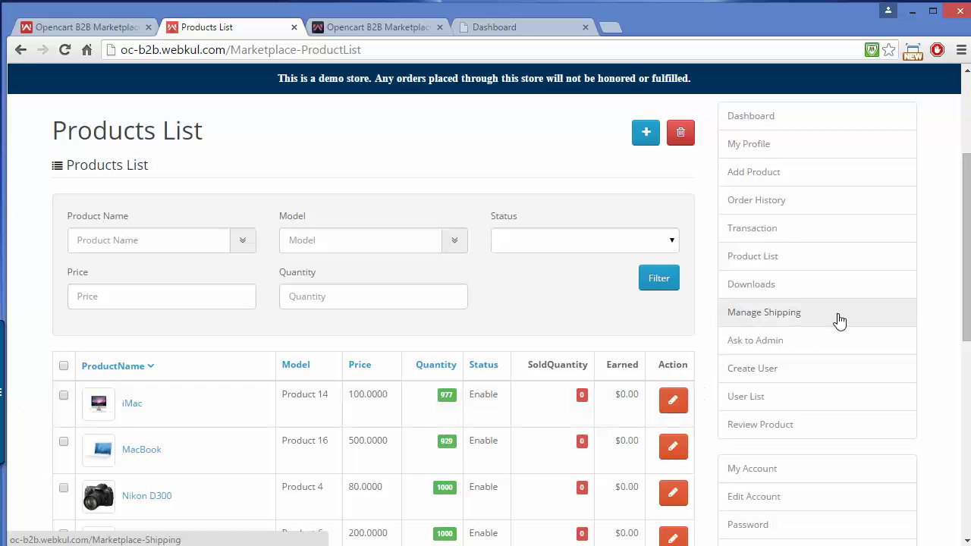
- Open Downloads and scroll to the empty Downloadable Item List showing No Downloads Available
{"action": "left_click", "coordinate": [801, 290]}
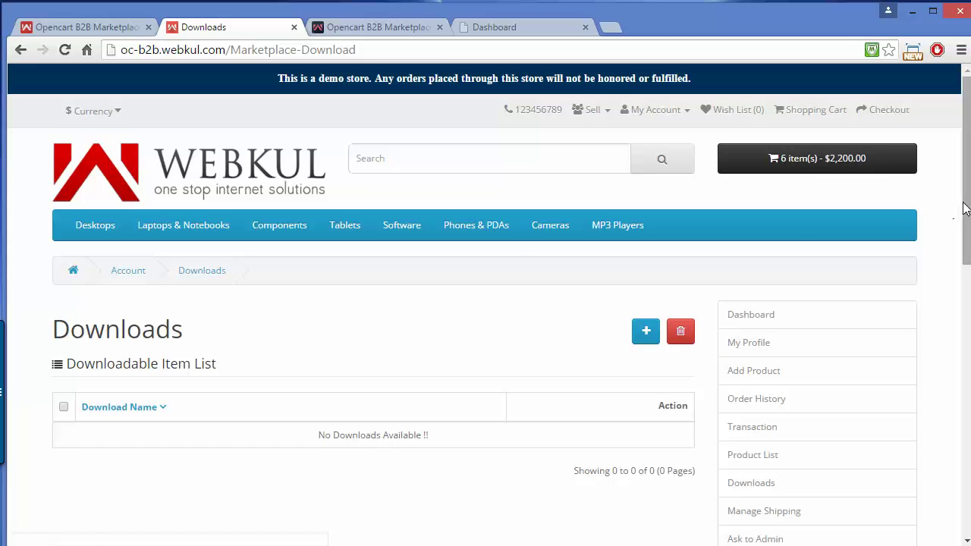
{"action": "left_click_drag", "start_coordinate": [966, 206], "coordinate": [966, 237]}
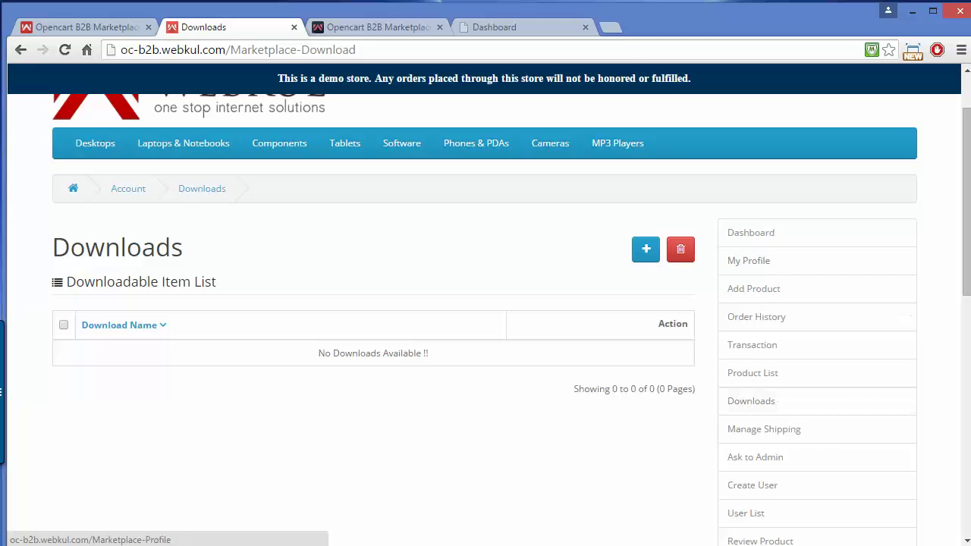
{"action": "scroll", "coordinate": [968, 232], "scroll_direction": "down", "scroll_amount": 1}
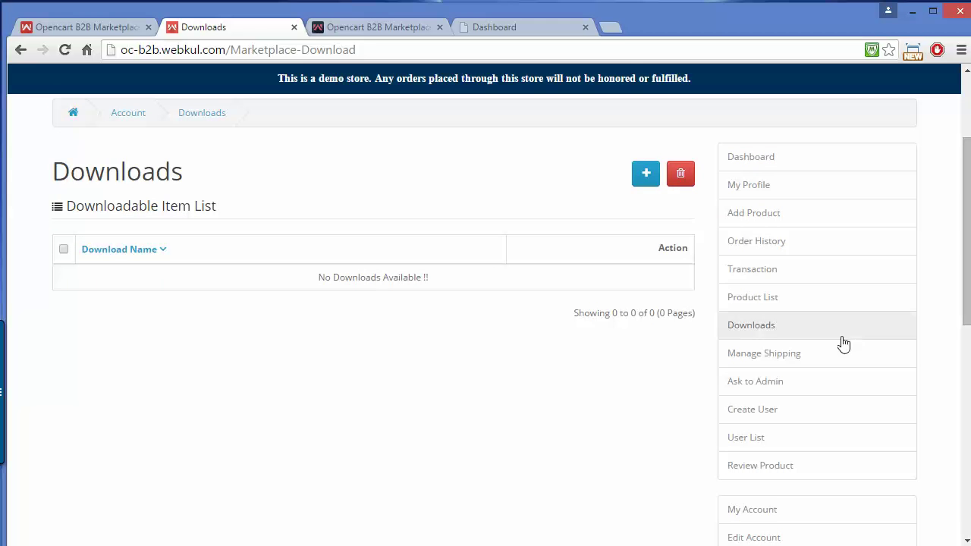
- Open Manage Shipping's Step 1 page and place the cursor in the empty Flat Rate field
{"action": "left_click", "coordinate": [831, 363]}
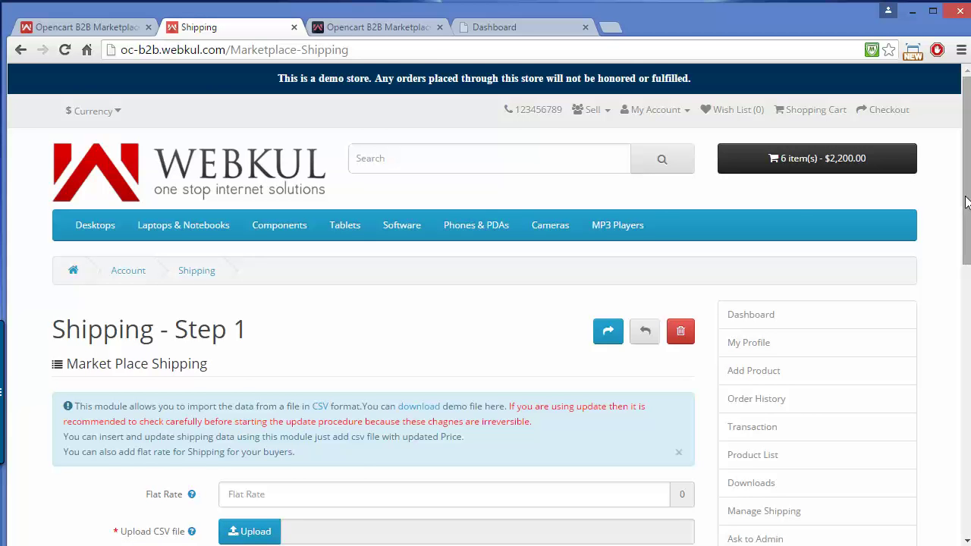
{"action": "left_click_drag", "start_coordinate": [968, 206], "coordinate": [968, 249]}
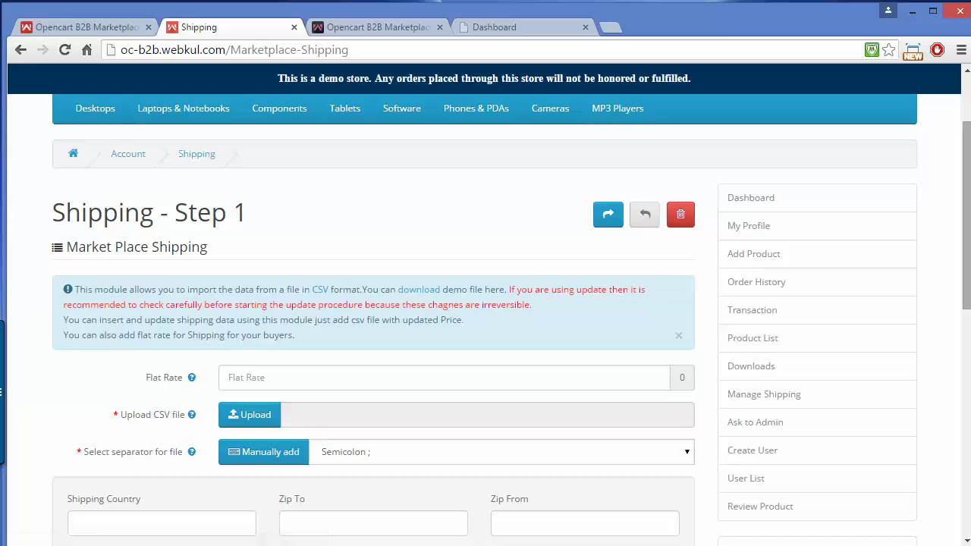
{"action": "scroll", "coordinate": [910, 297], "scroll_direction": "down", "scroll_amount": 1}
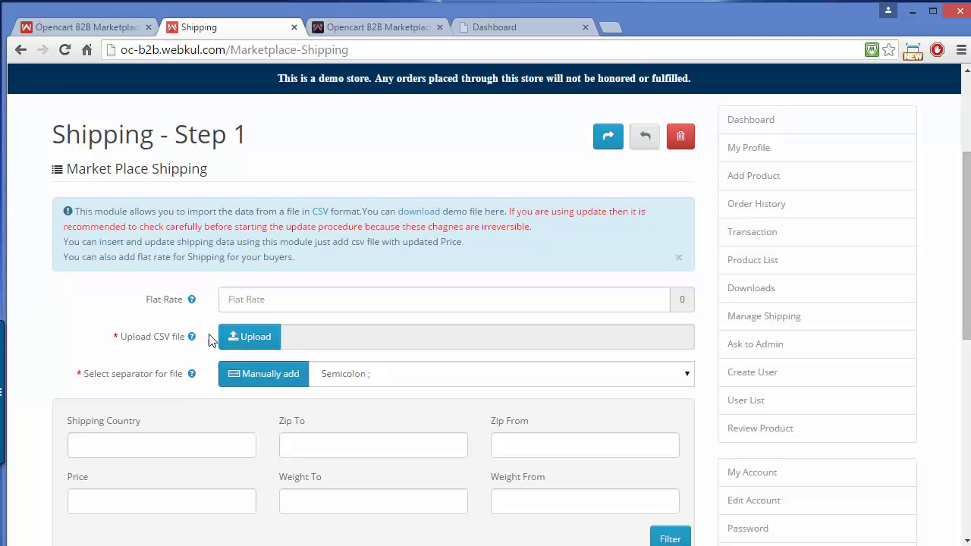
{"action": "left_click", "coordinate": [267, 296]}
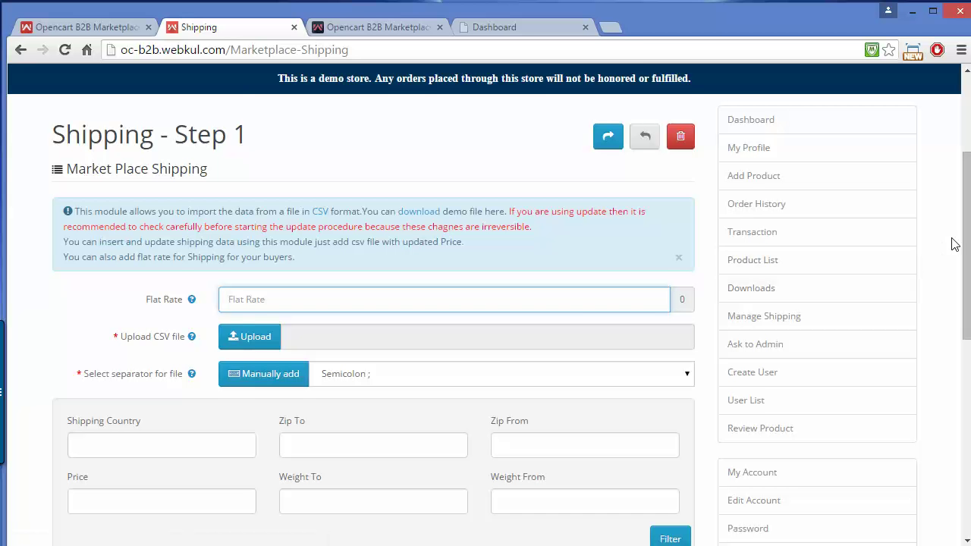
{"action": "left_click_drag", "start_coordinate": [965, 244], "coordinate": [966, 290]}
{"action": "scroll", "coordinate": [398, 347], "scroll_direction": "up", "scroll_amount": 1}
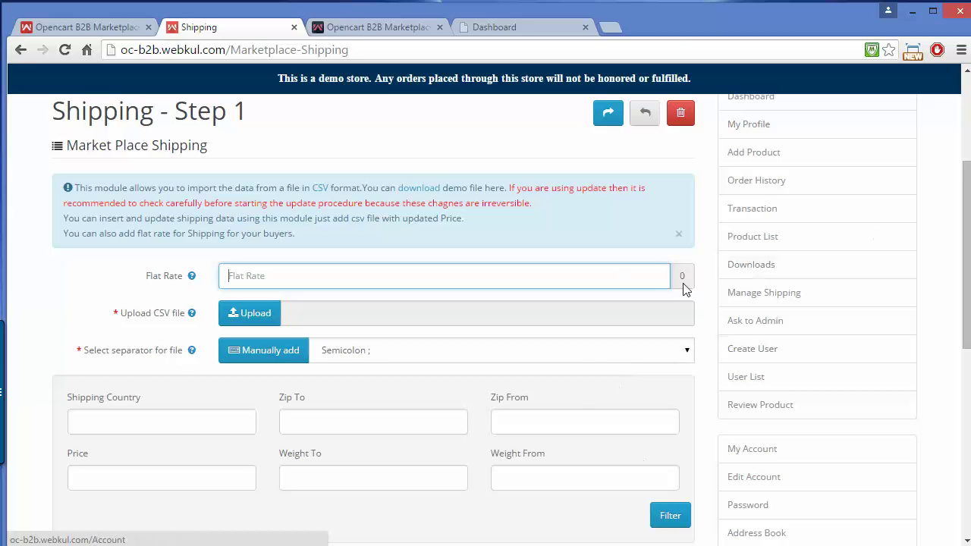
{"action": "left_click", "coordinate": [790, 320]}
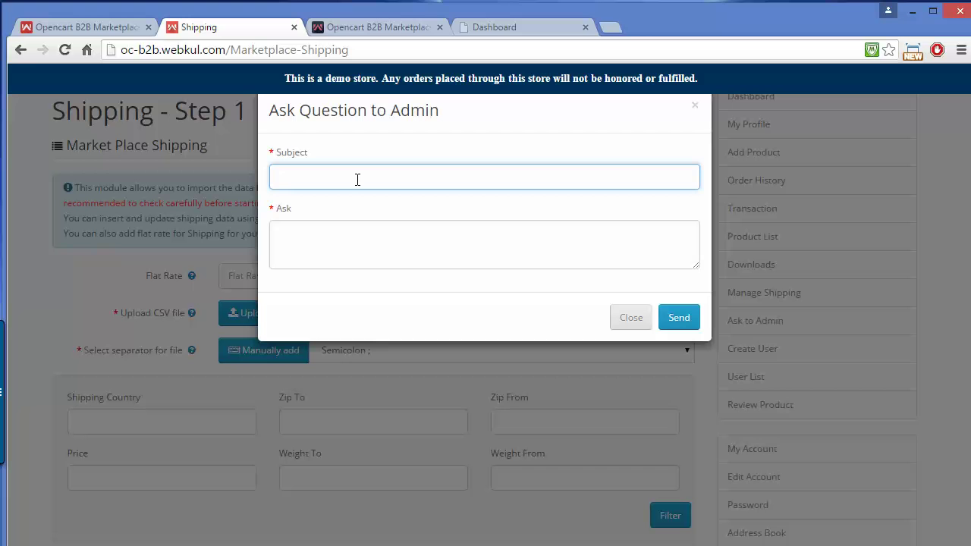
{"action": "left_click", "coordinate": [339, 239]}
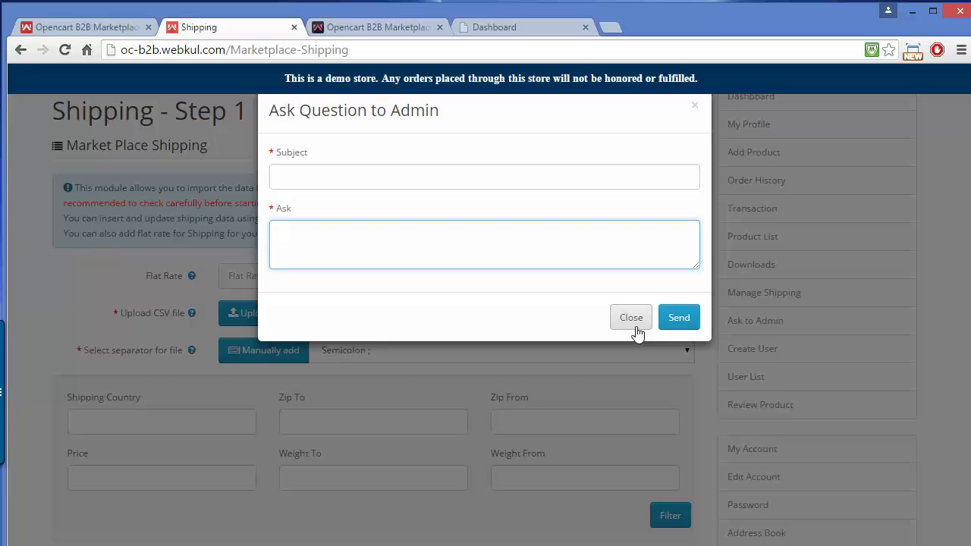
{"action": "left_click", "coordinate": [695, 106]}
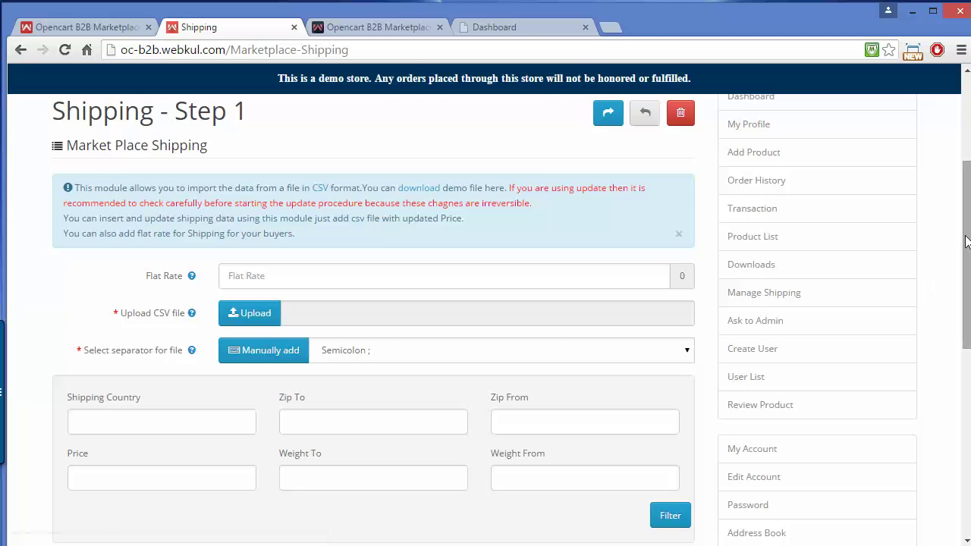
{"action": "right_click", "coordinate": [968, 268]}
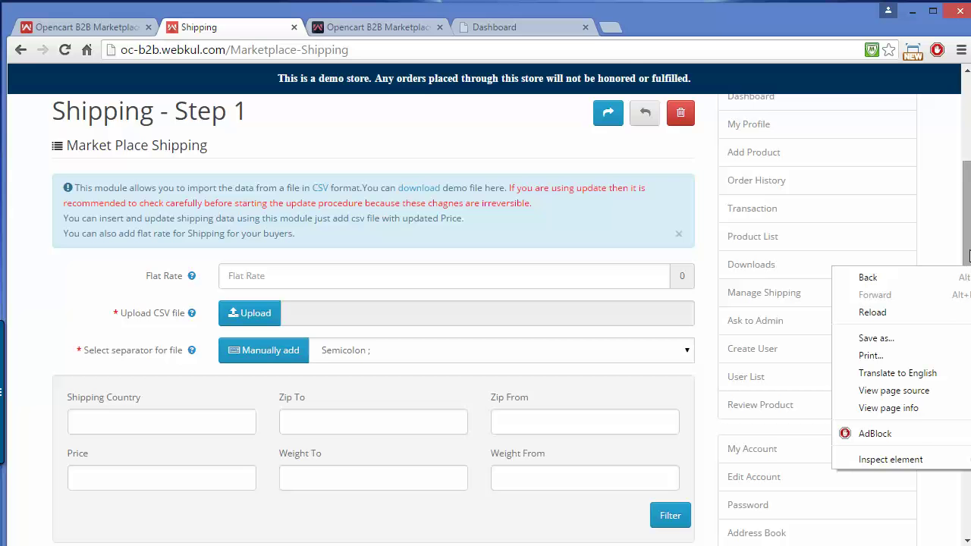